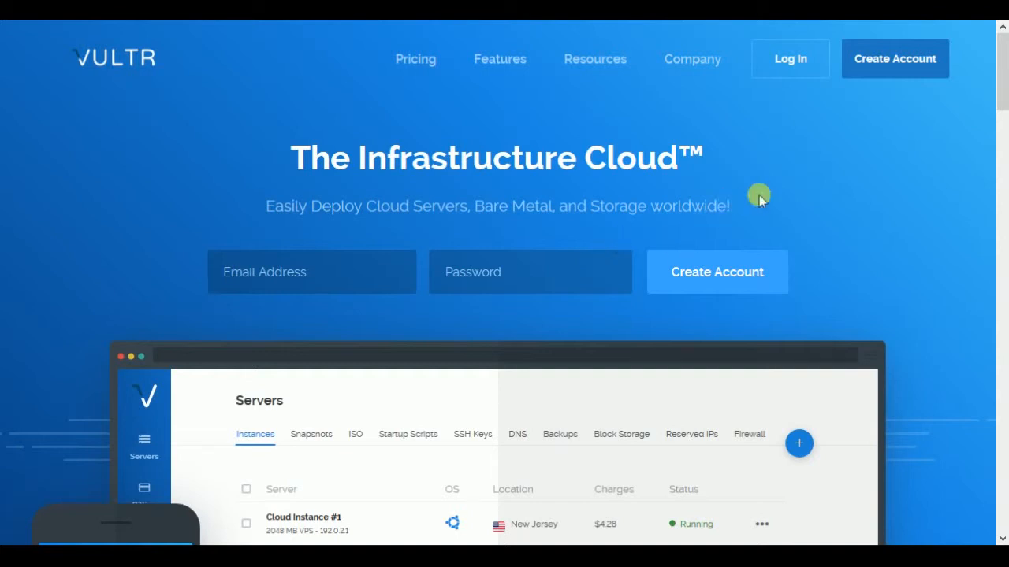
# Step: Go to account creation and start deploying a new Vultr Cloud Compute instance with Singapore as the server location
pyautogui.click(879, 68)
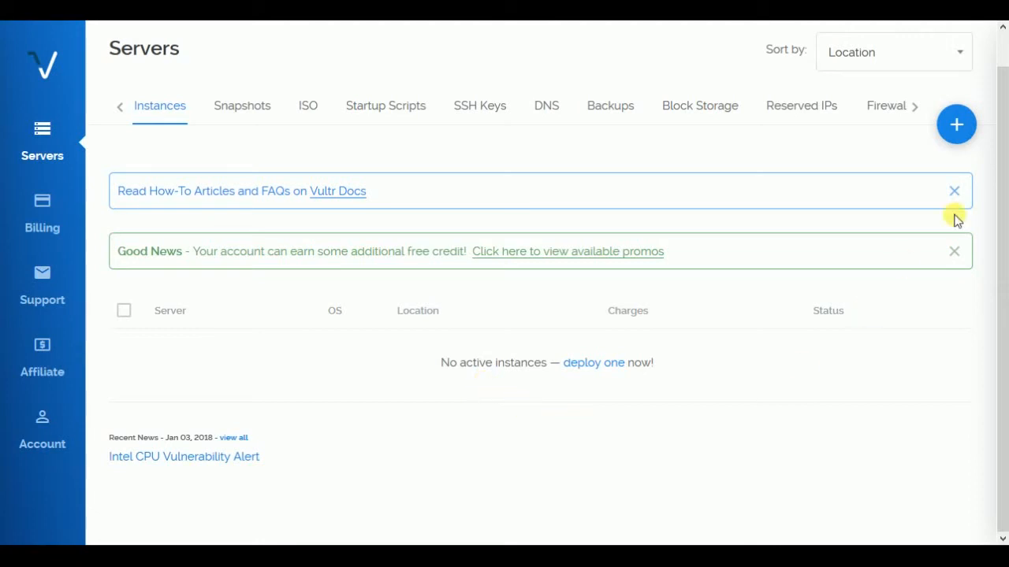
pyautogui.click(956, 126)
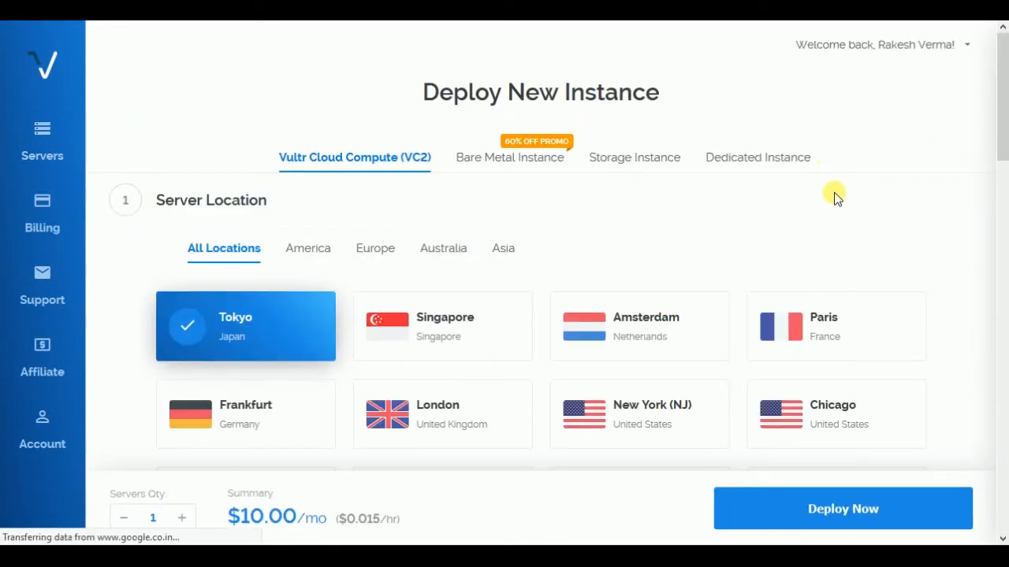
pyautogui.scroll(-2, 867, 166)
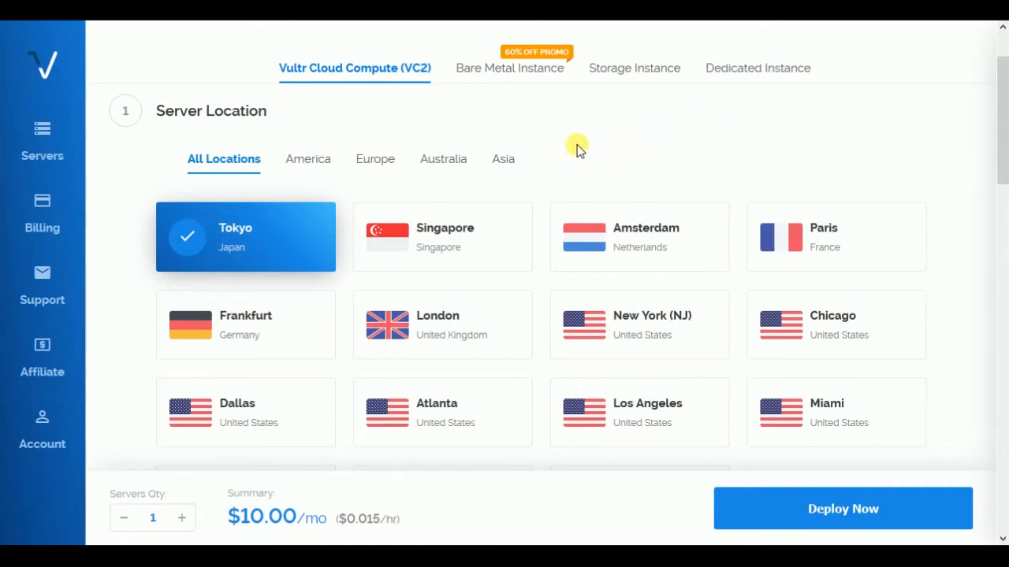
pyautogui.scroll(-1, 607, 103)
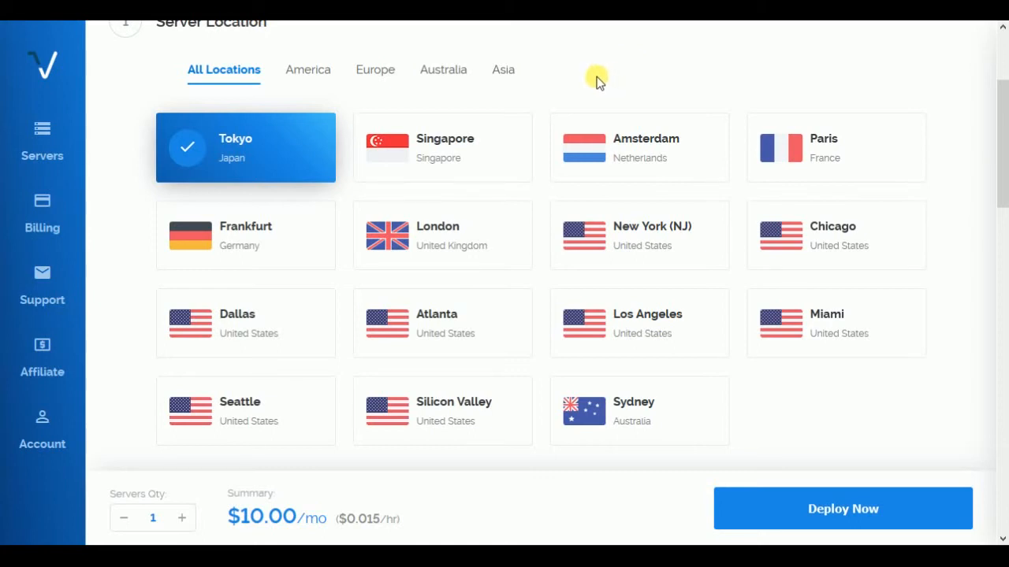
pyautogui.click(475, 159)
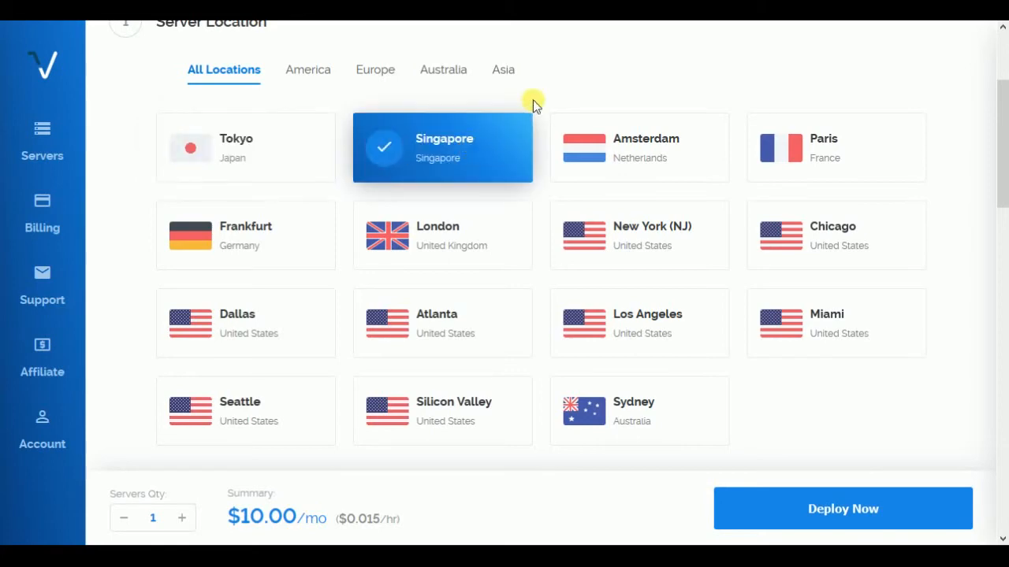
# Step: Set the server type to the WordPress 4.9.2 application on CentOS 6 x64
pyautogui.scroll(-5, 547, 102)
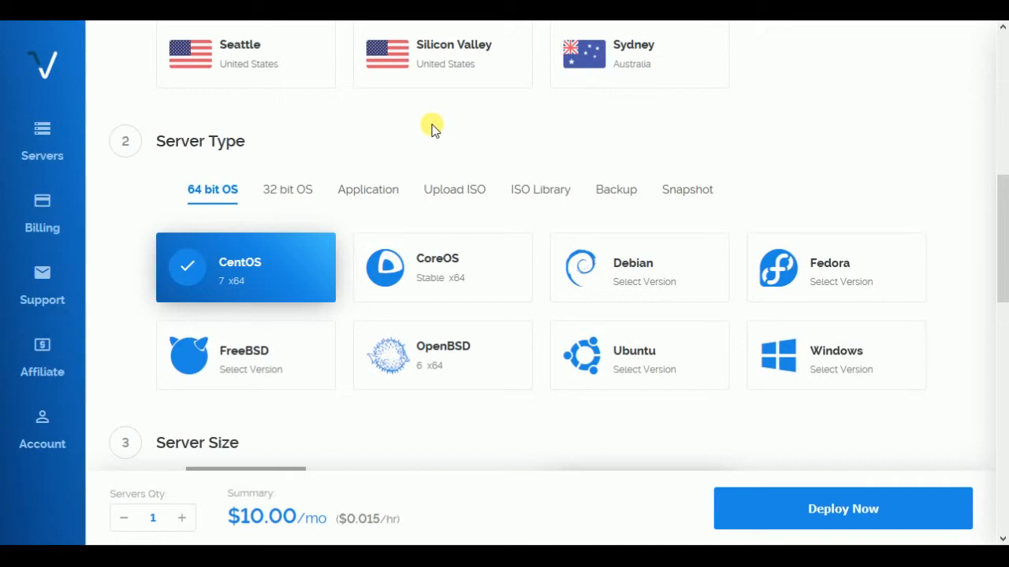
pyautogui.click(386, 192)
pyautogui.scroll(-2, 401, 151)
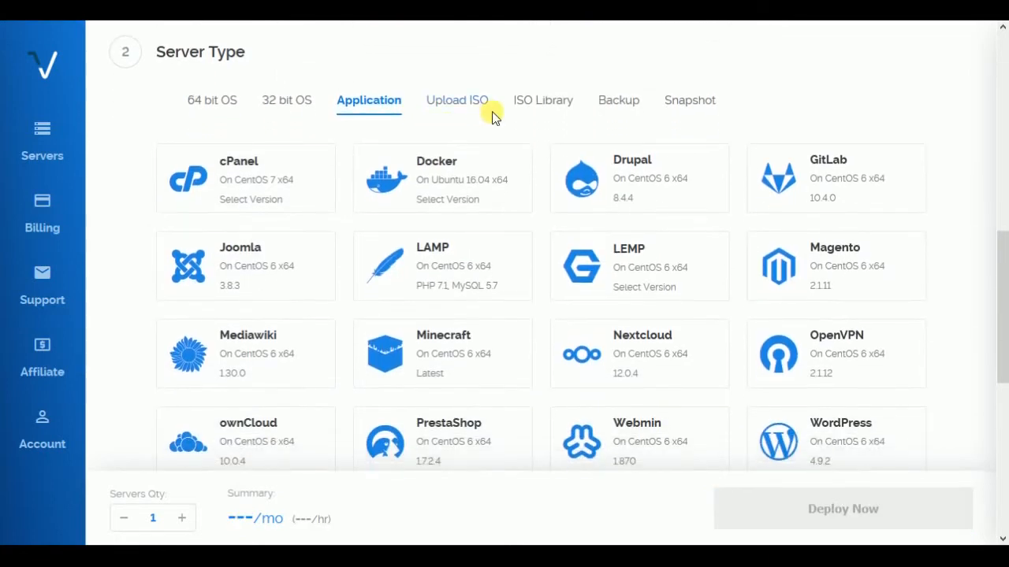
pyautogui.scroll(-3, 492, 115)
pyautogui.click(836, 172)
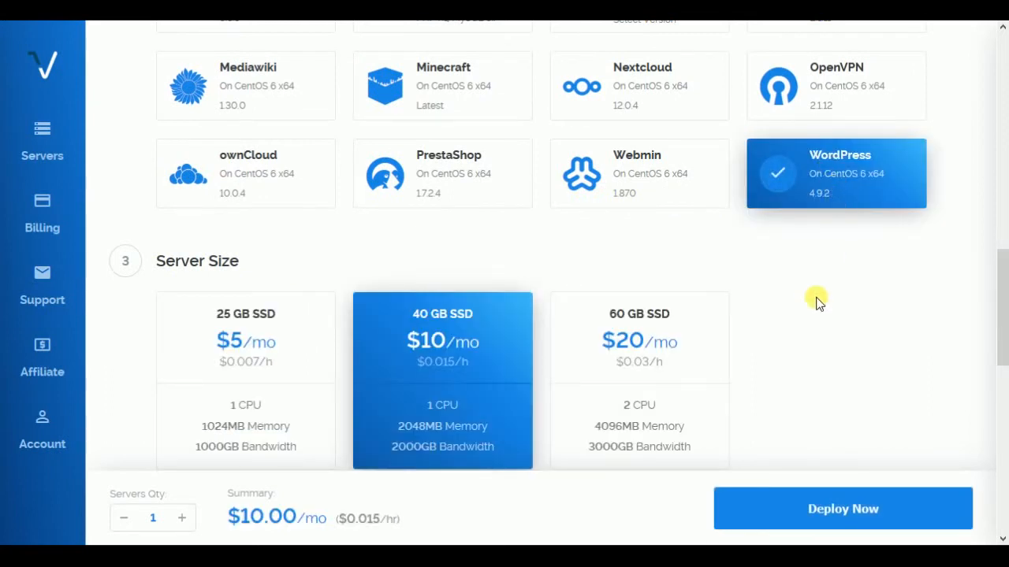
# Step: Choose the 25 GB SSD server size at $5/mo and enable IPv6
pyautogui.scroll(-1, 819, 300)
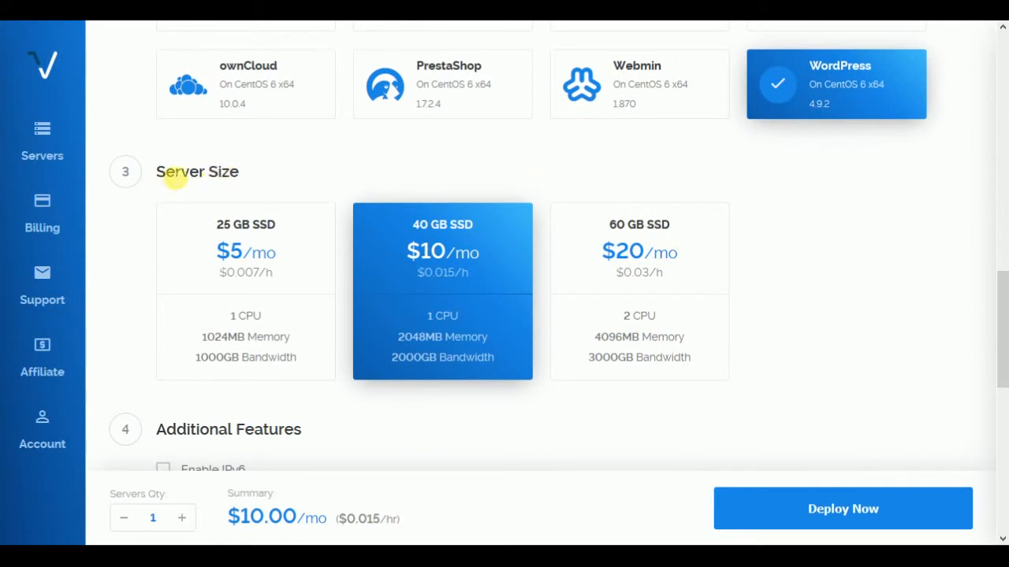
pyautogui.click(220, 250)
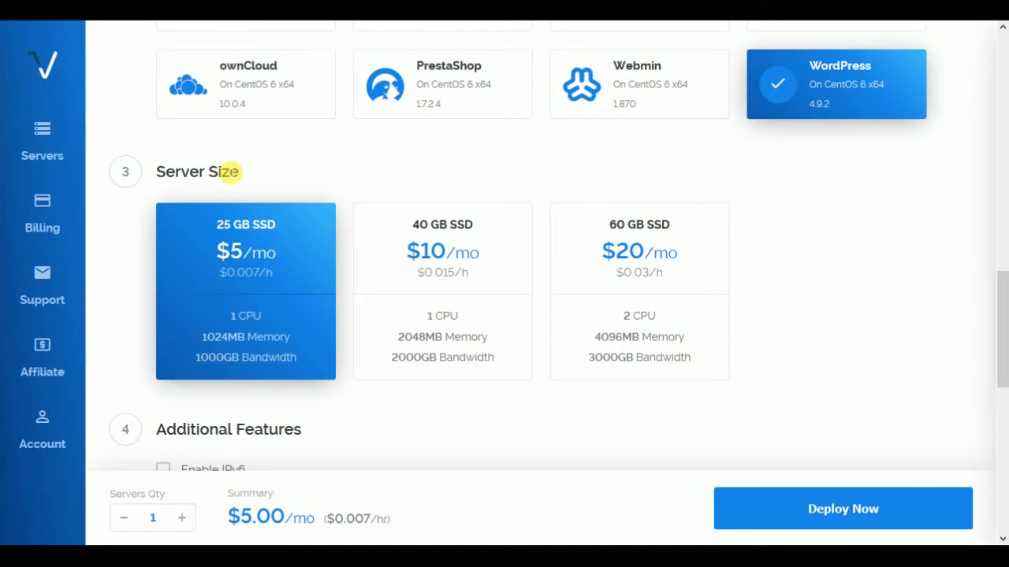
pyautogui.scroll(-3, 236, 162)
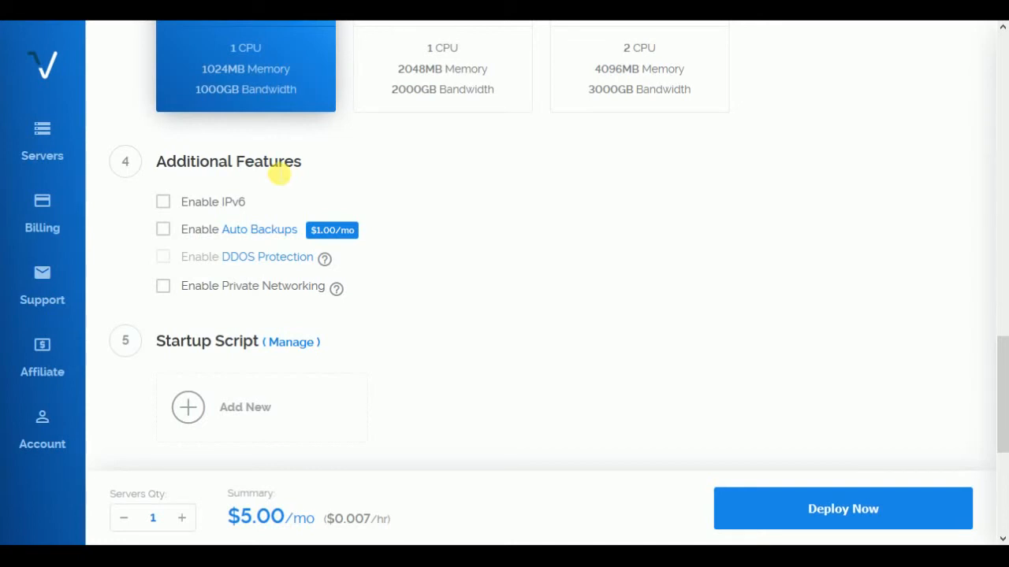
pyautogui.click(171, 202)
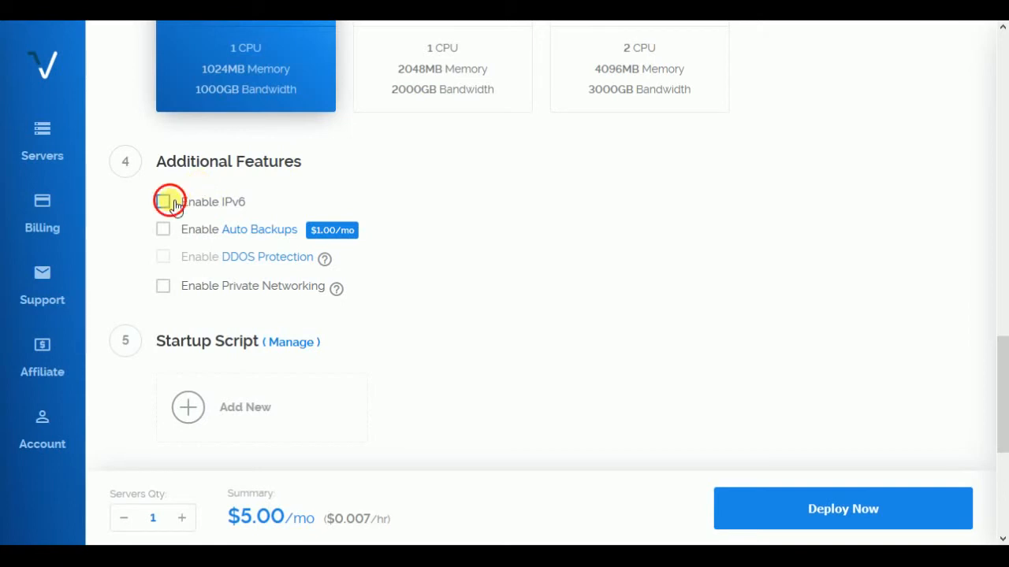
# Step: Set the server hostname and label to "test" and deploy the server
pyautogui.scroll(-1, 397, 186)
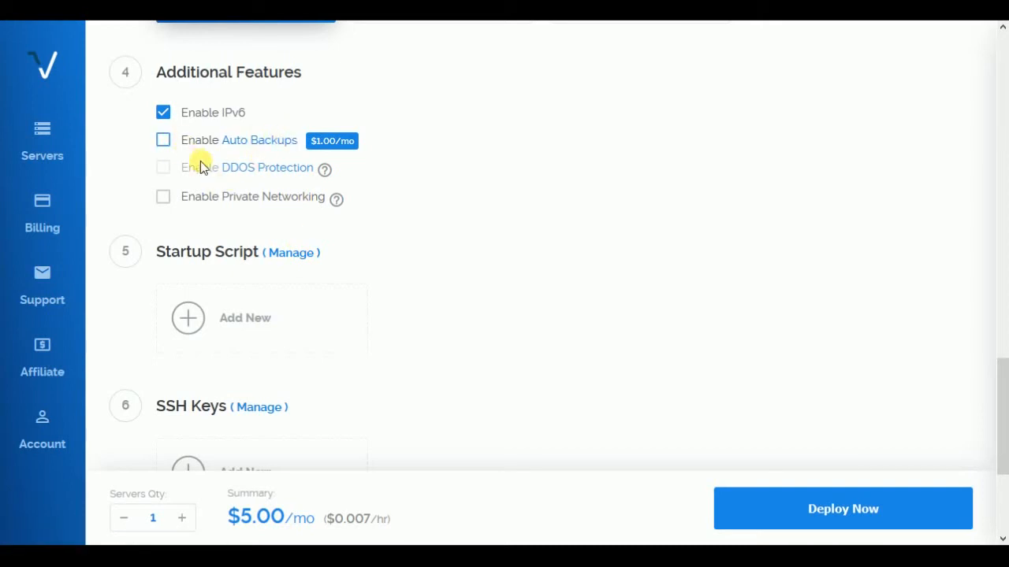
pyautogui.scroll(-1, 347, 274)
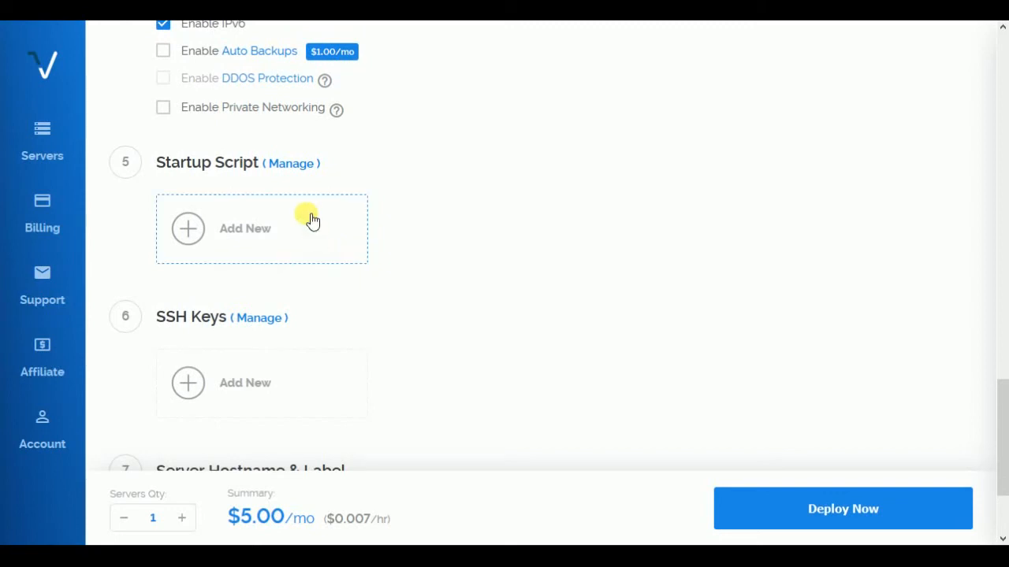
pyautogui.scroll(-2, 394, 288)
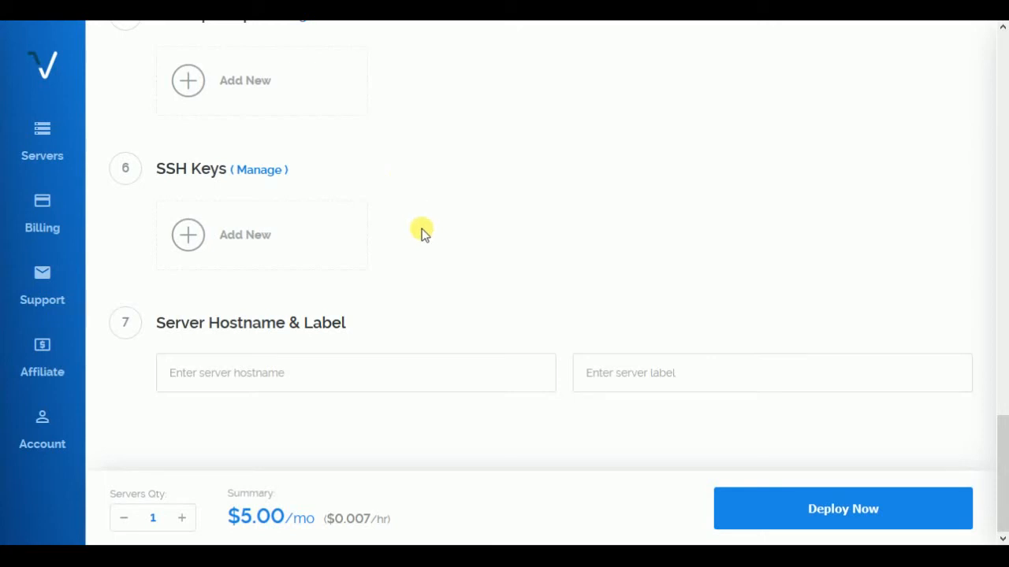
pyautogui.click(252, 373)
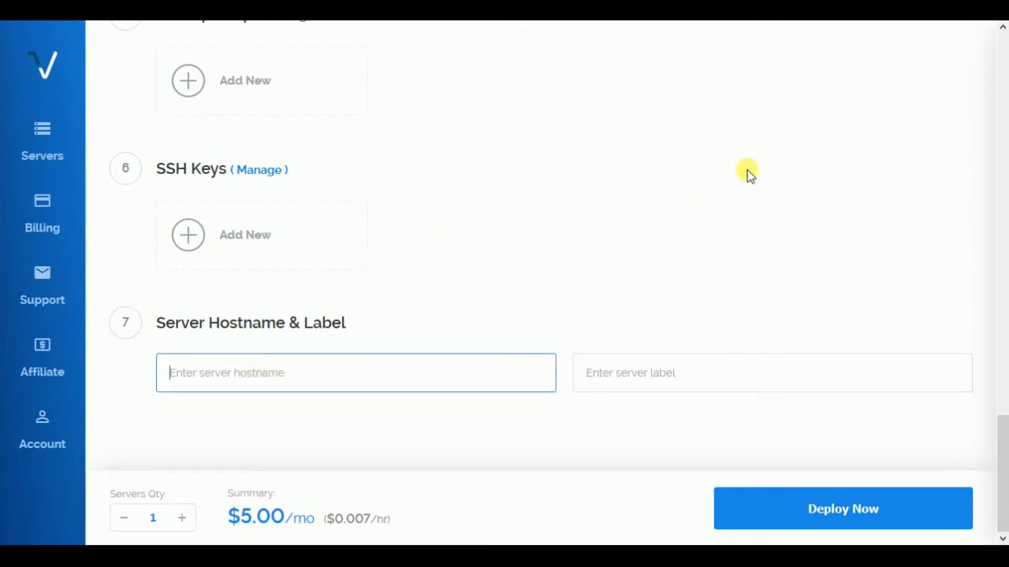
pyautogui.write('test')
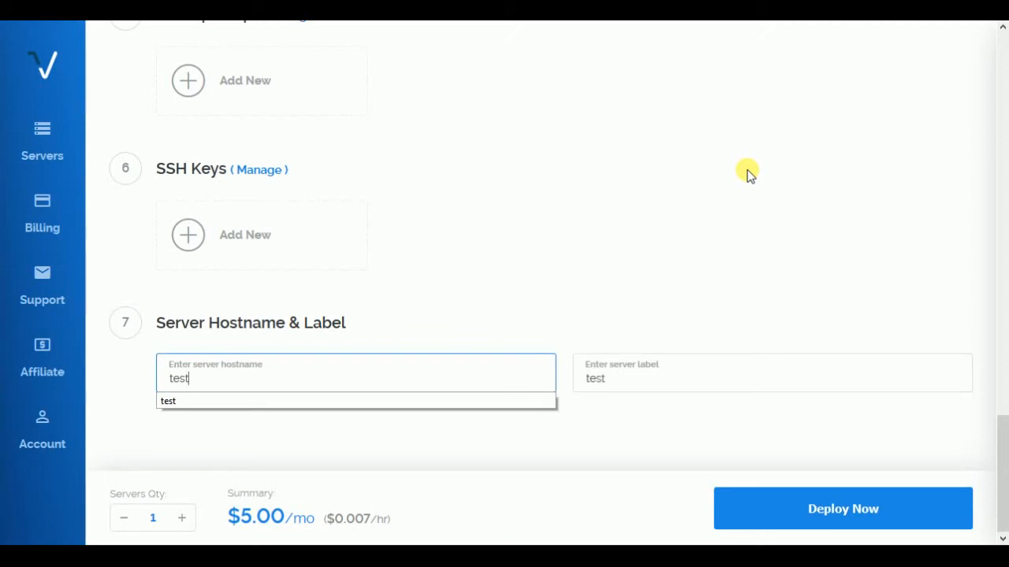
pyautogui.click(523, 402)
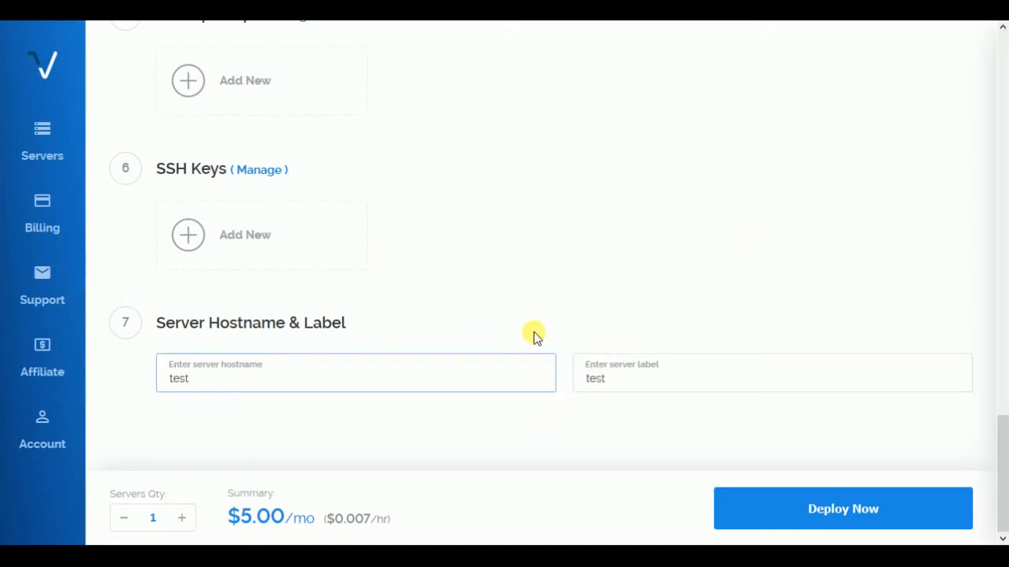
pyautogui.click(764, 514)
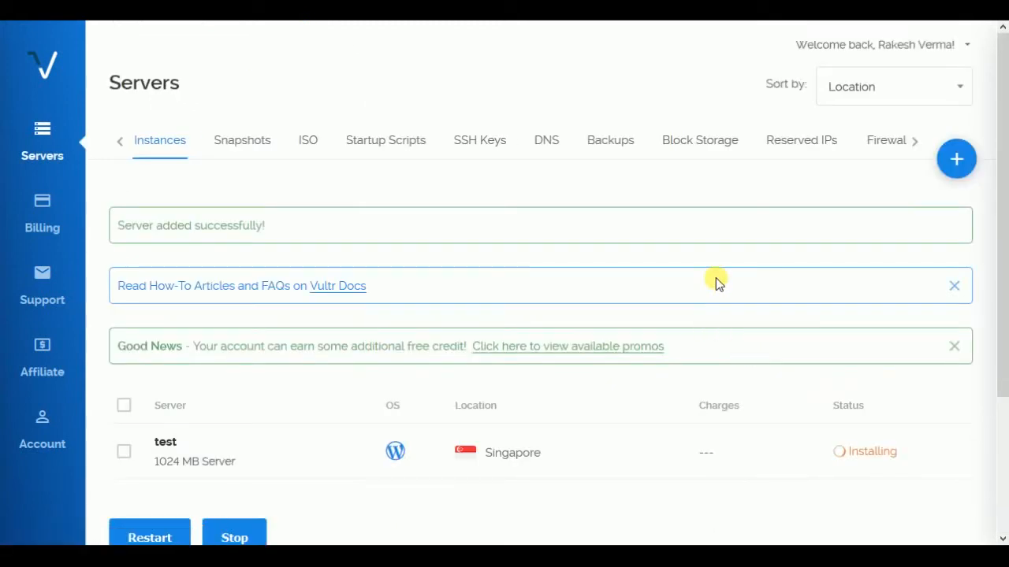
# Step: Open the management page of the test server and reveal its root password
pyautogui.scroll(-2, 718, 284)
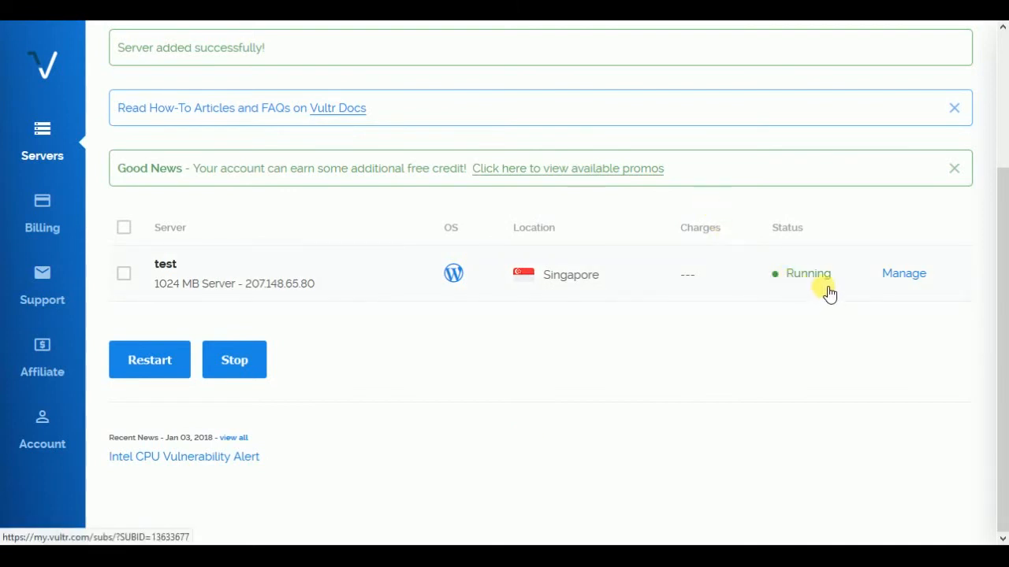
pyautogui.click(924, 274)
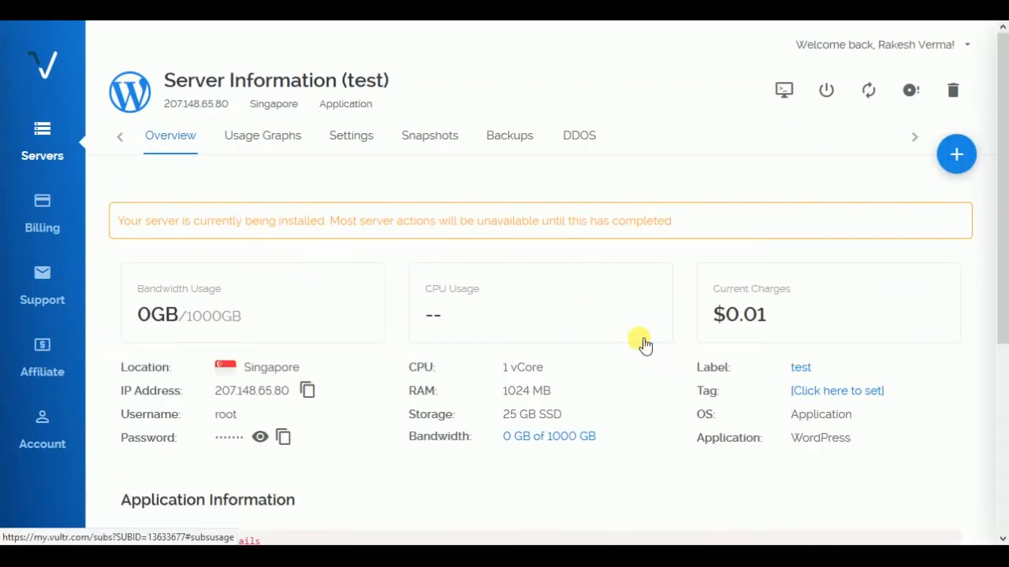
pyautogui.scroll(-2, 516, 224)
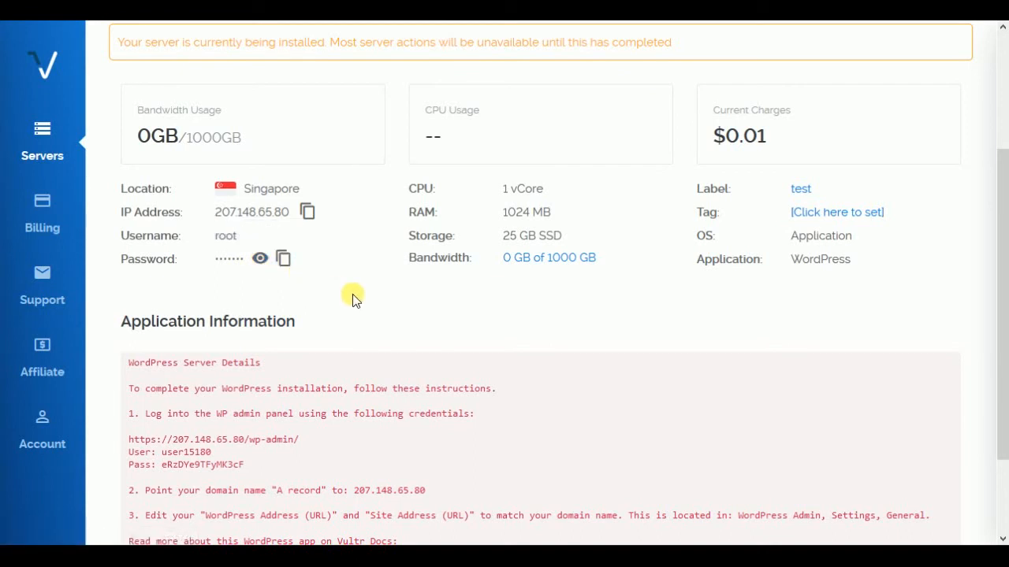
pyautogui.scroll(1, 352, 294)
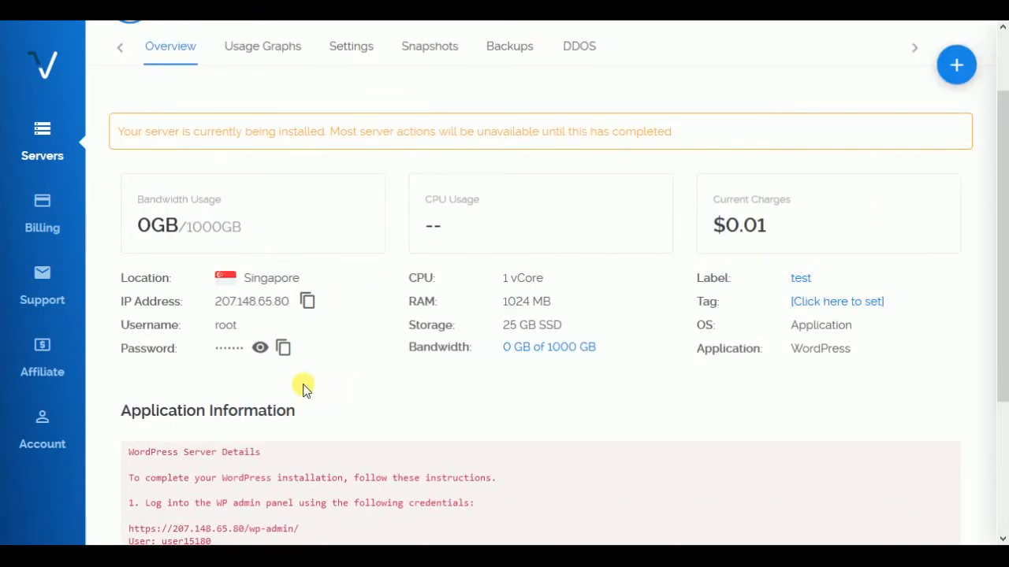
pyautogui.click(259, 348)
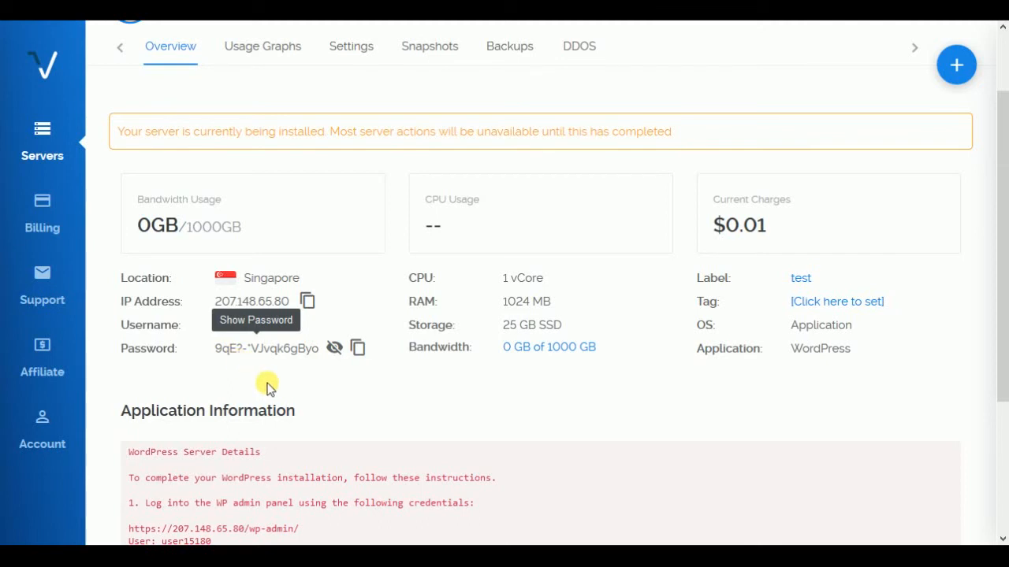
# Step: Open the wp-admin address given in the server's WordPress application information
pyautogui.scroll(-1, 350, 327)
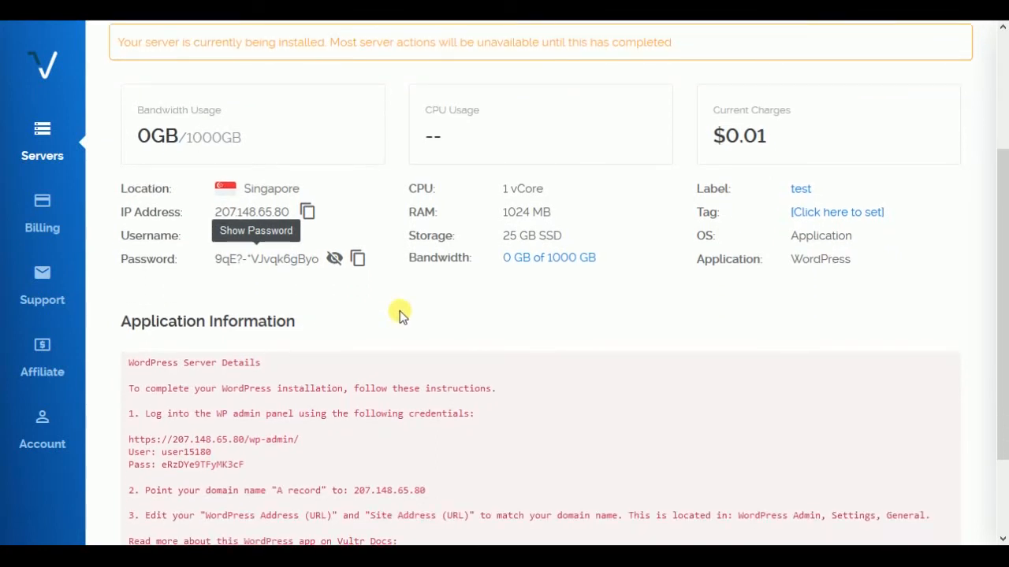
pyautogui.scroll(-1, 402, 316)
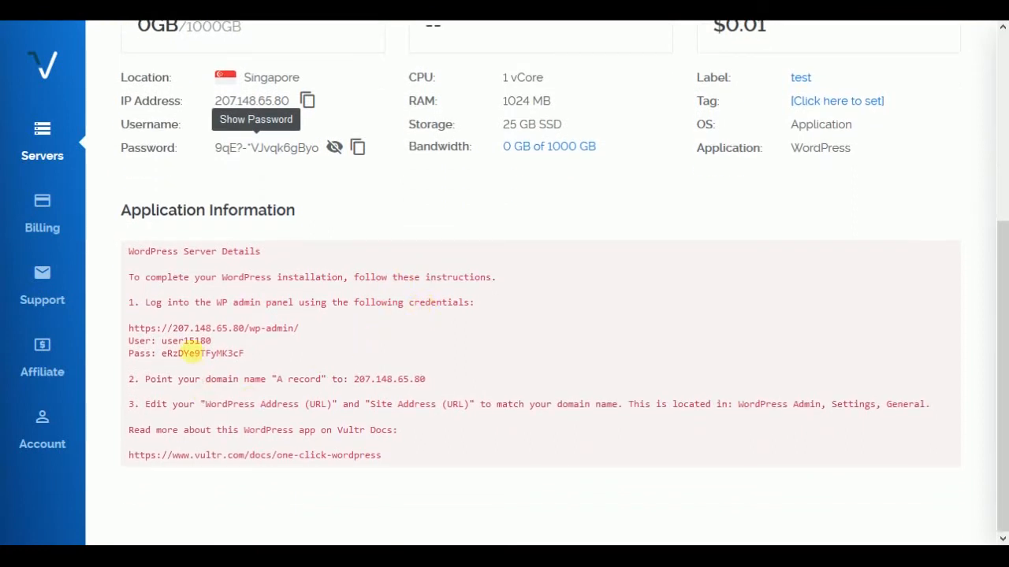
pyautogui.moveTo(126, 327); pyautogui.dragTo(308, 337)
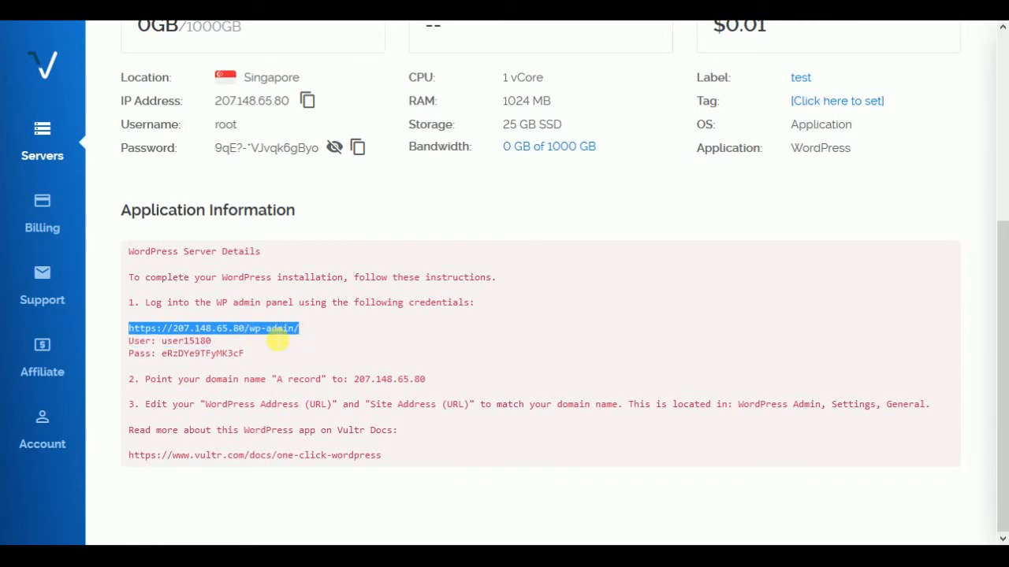
pyautogui.rightClick(276, 337)
pyautogui.click(326, 108)
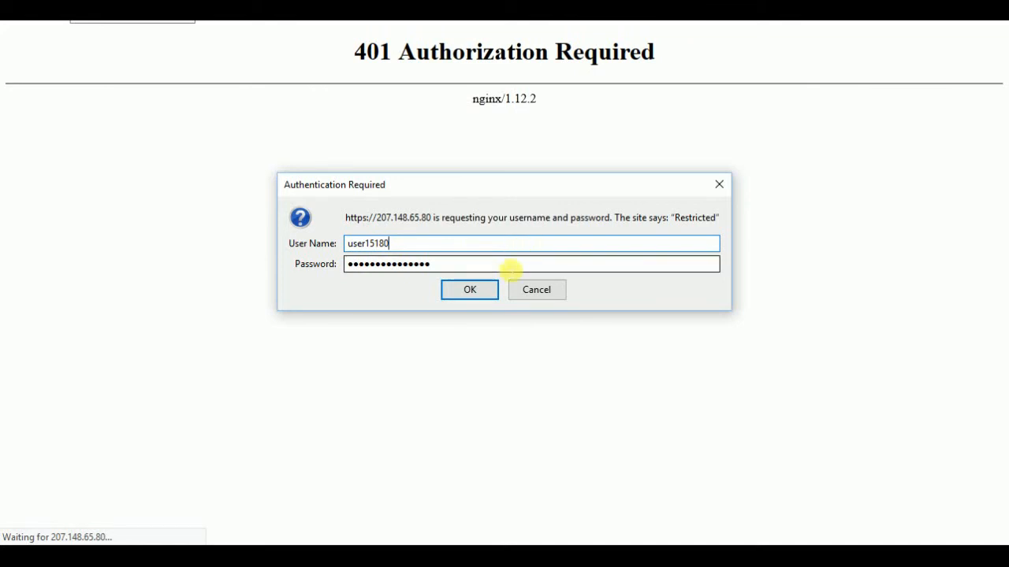
# Step: Submit the WordPress server's login credentials without saving them in the browser, and continue the installation in English (United States)
pyautogui.click(481, 289)
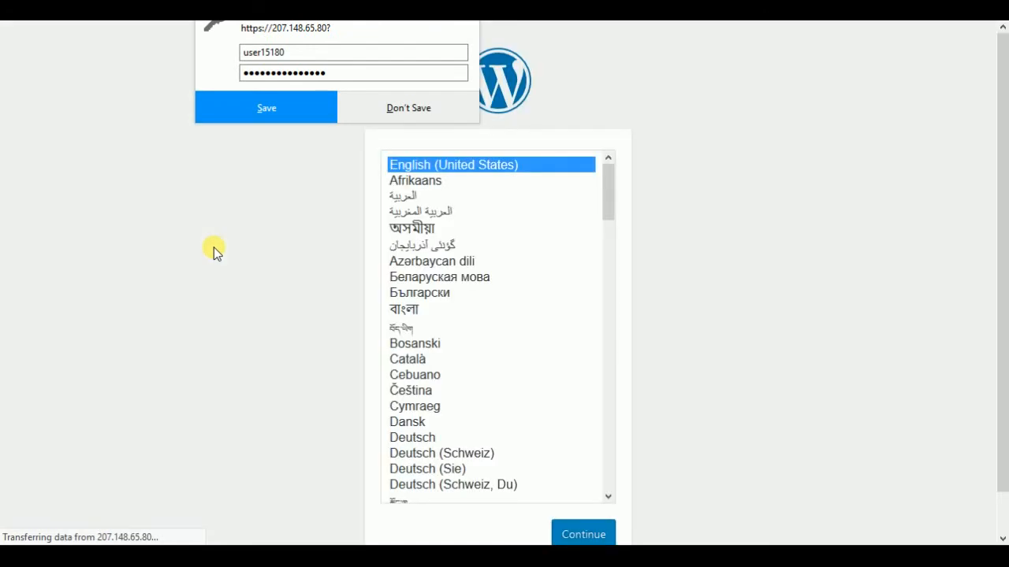
pyautogui.click(369, 117)
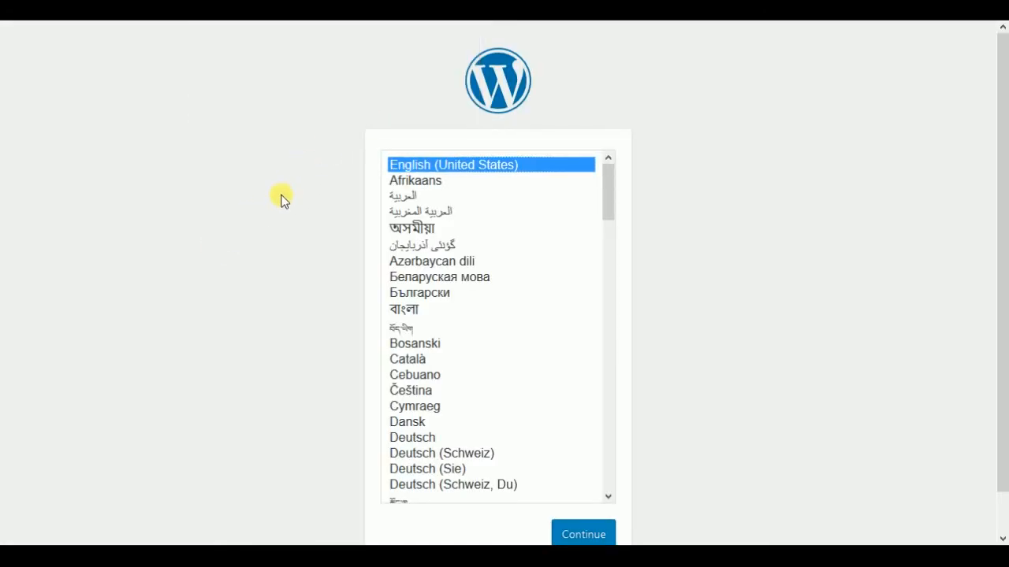
pyautogui.scroll(-1, 277, 200)
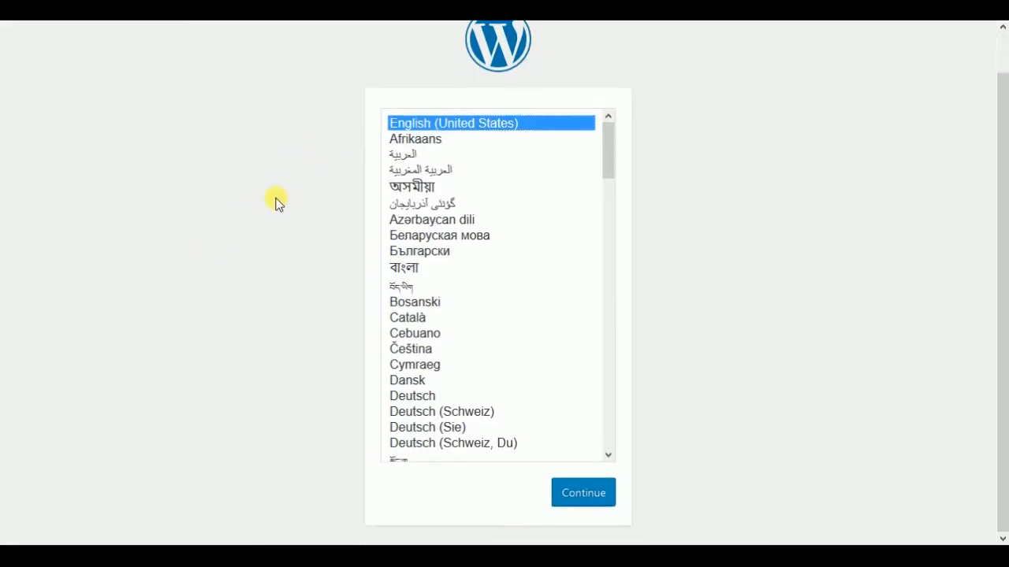
pyautogui.click(584, 493)
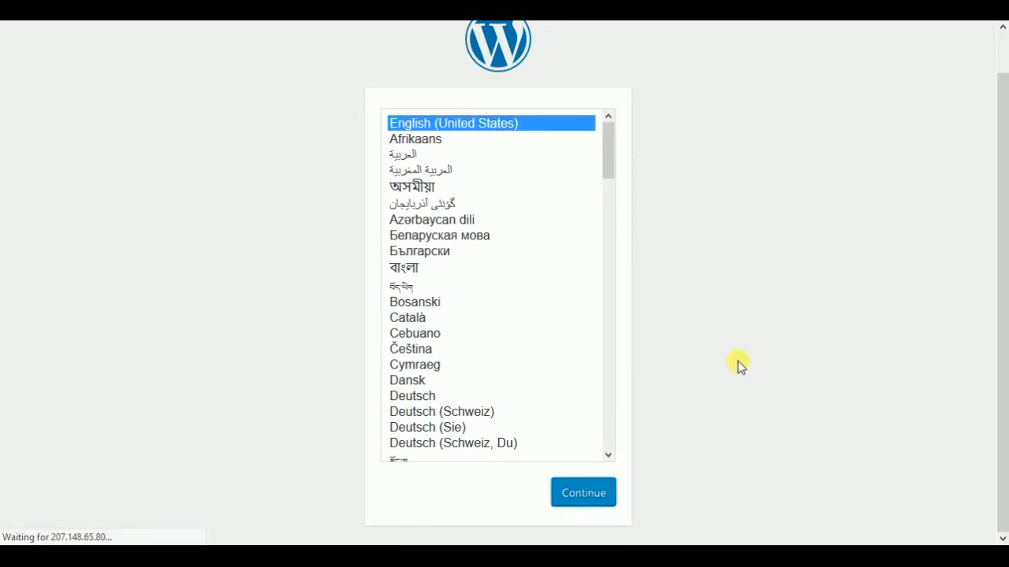
# Step: Enter "Test ite" as the site title in the WordPress installation form
pyautogui.scroll(-3, 624, 338)
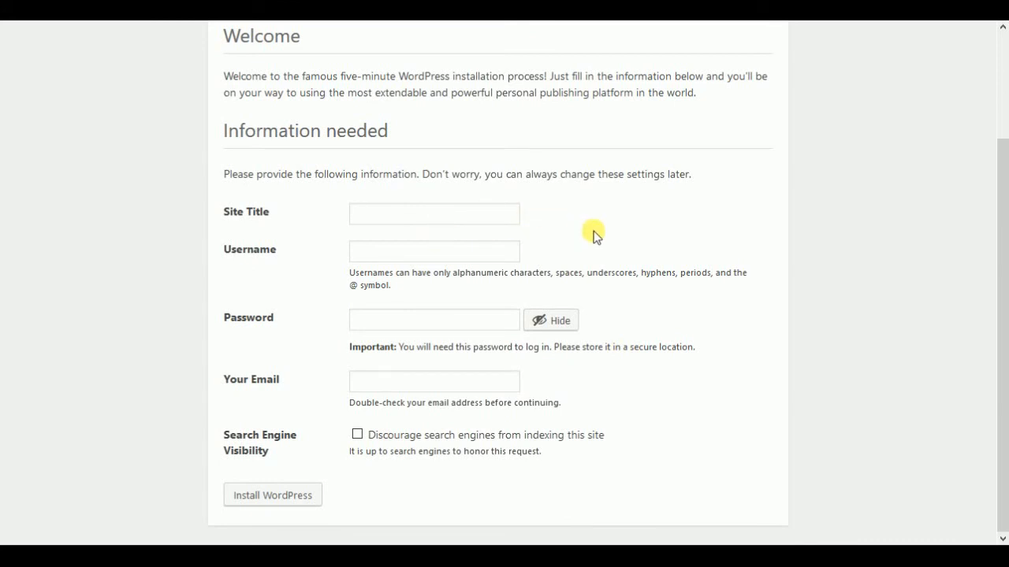
pyautogui.write('Test')
pyautogui.press('BackSpace')
pyautogui.write('t')
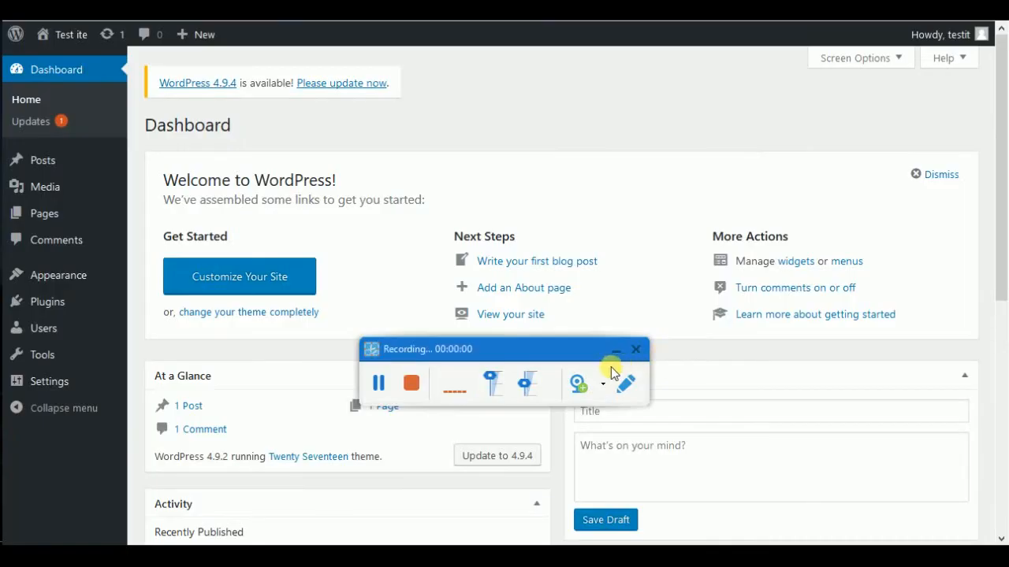
pyautogui.click(610, 354)
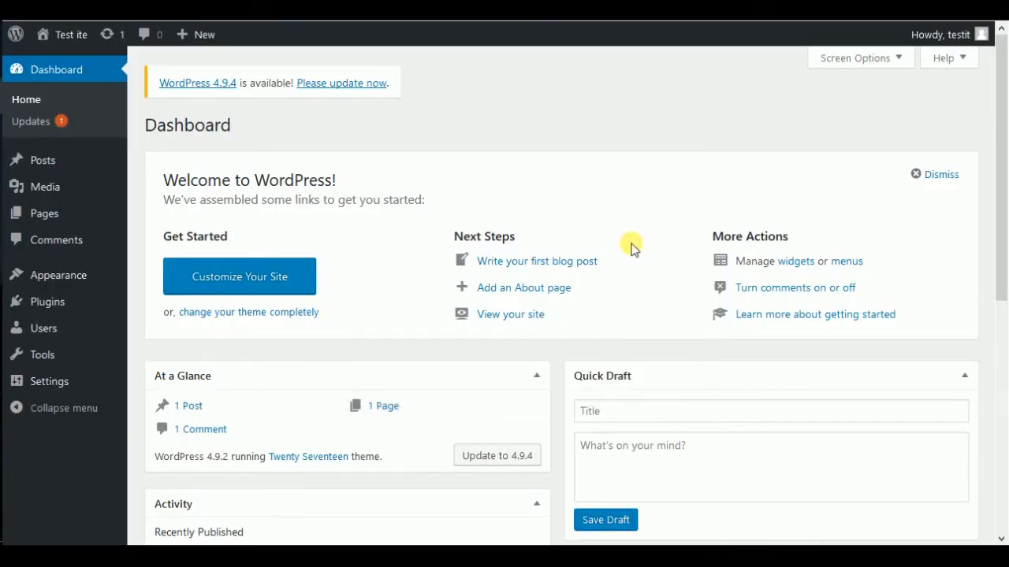